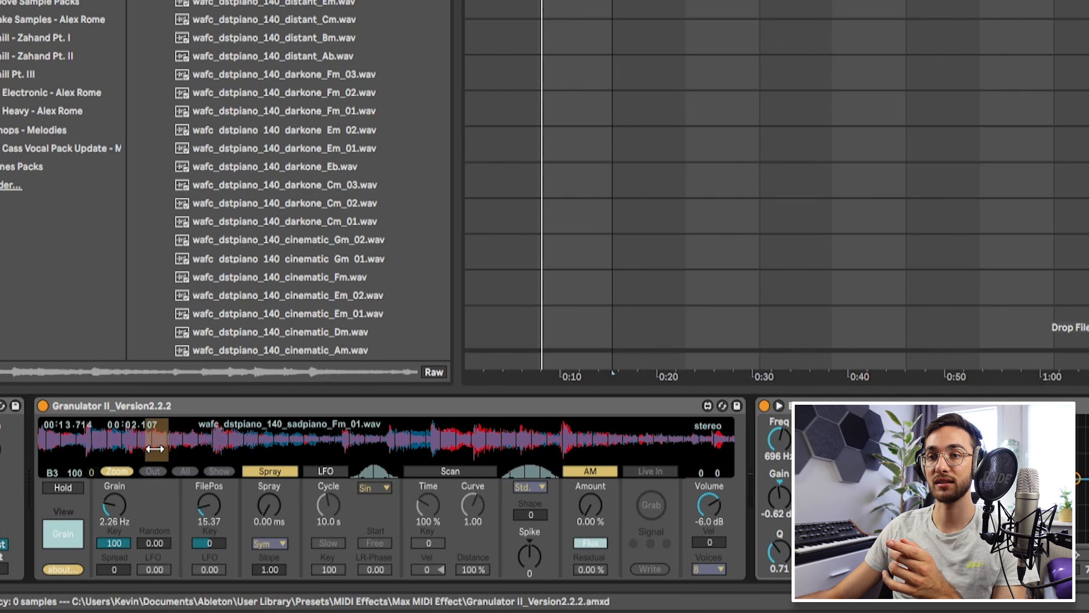
- Automate Granulator's FilePos to ramp from 0 to 100 across the eight-bar clip and play it back
drag(210, 504, 210, 526)
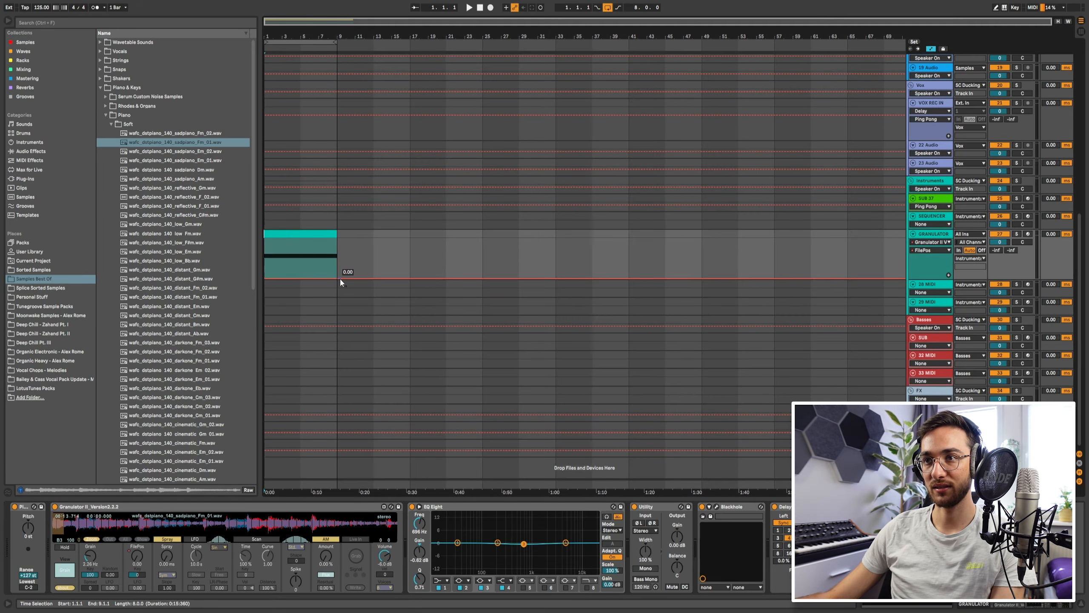
drag(337, 278, 337, 239)
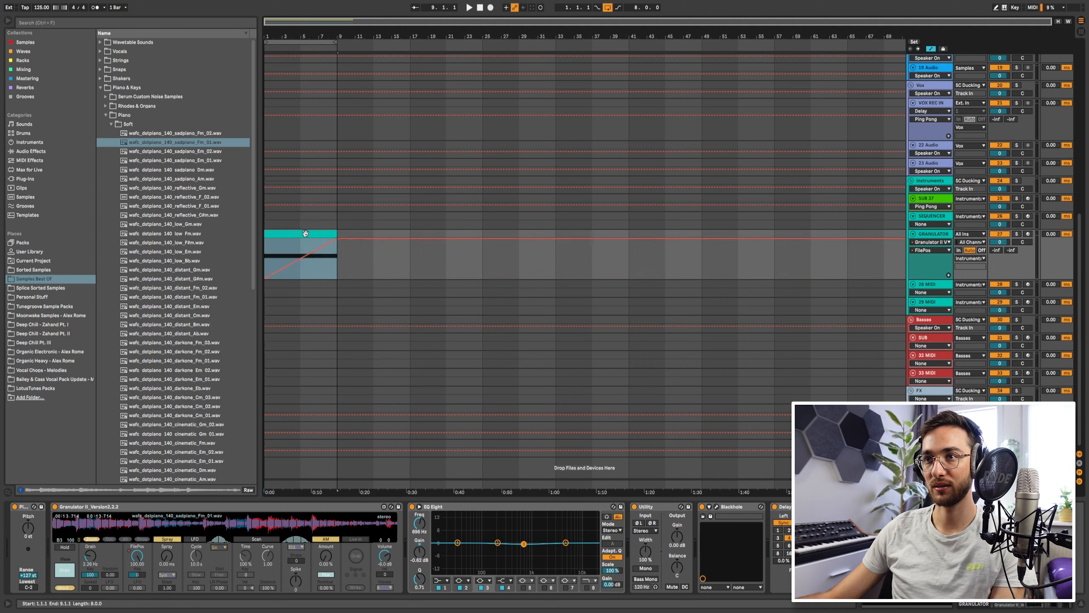
key(space)
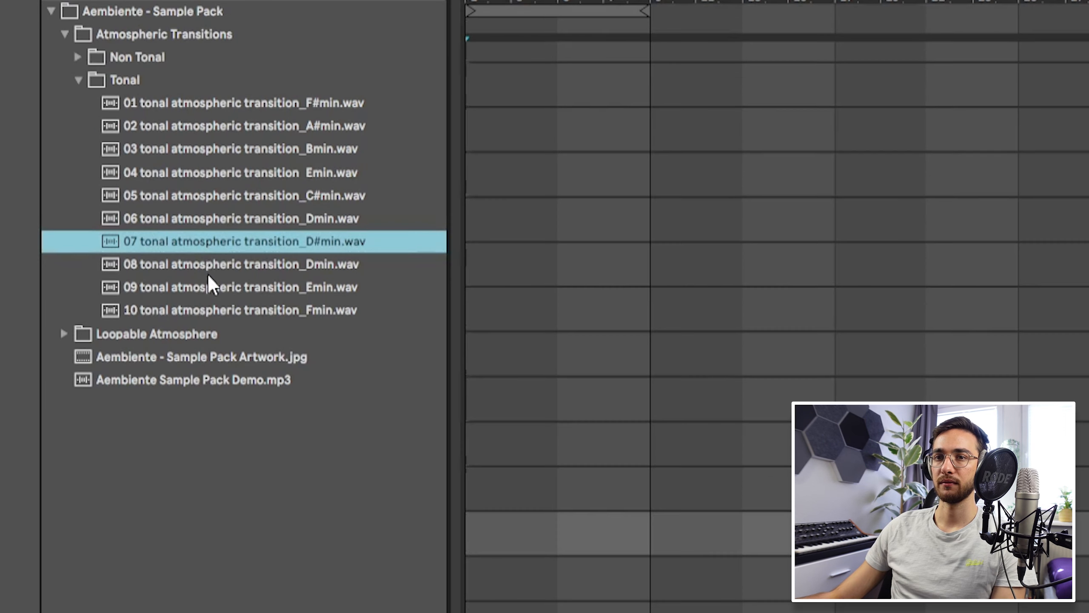
- Load the 08 tonal atmospheric transition_Dmin sample onto the 28 MIDI track and set its start at the waveform's loudest peak
click(163, 145)
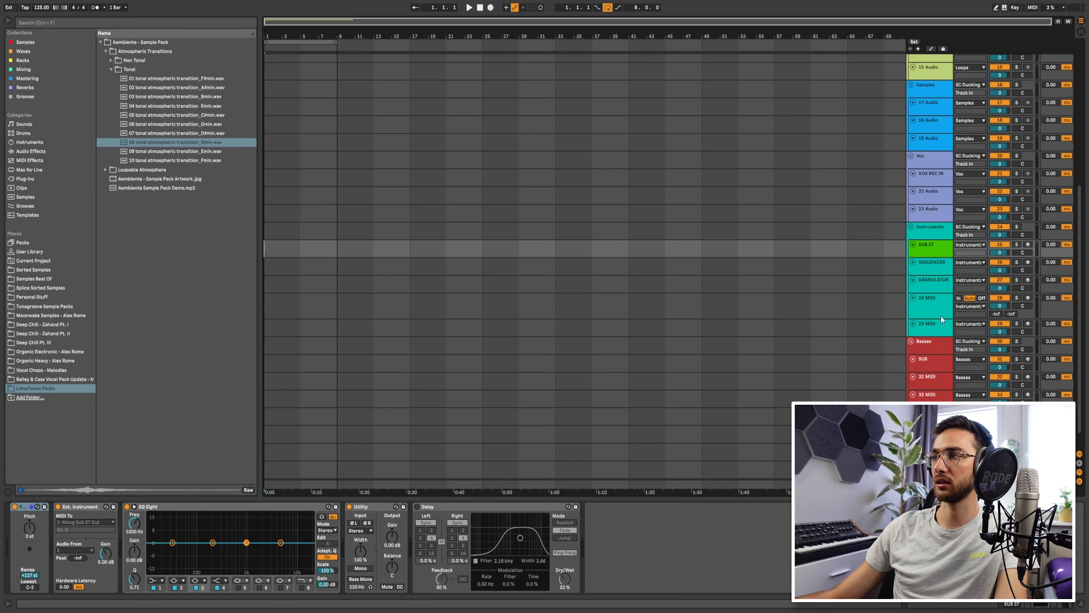
click(941, 315)
double_click(181, 145)
drag(72, 516, 156, 516)
drag(251, 424, 254, 425)
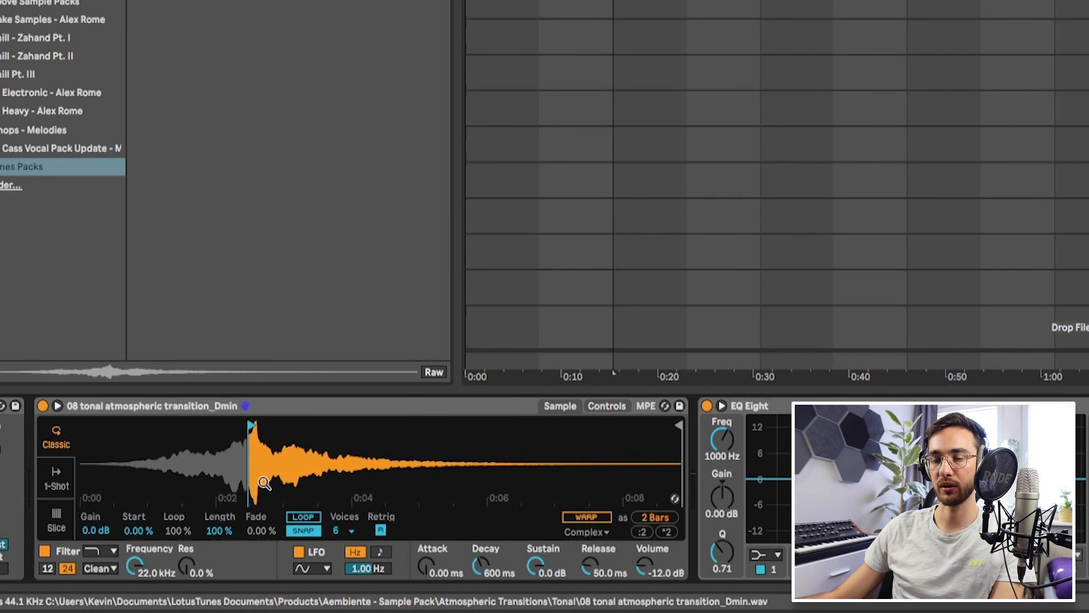
- Create an eight-bar MIDI clip with a short G#3 note at its start, audition it and shift it to F#3
key(ctrl+shift+m)
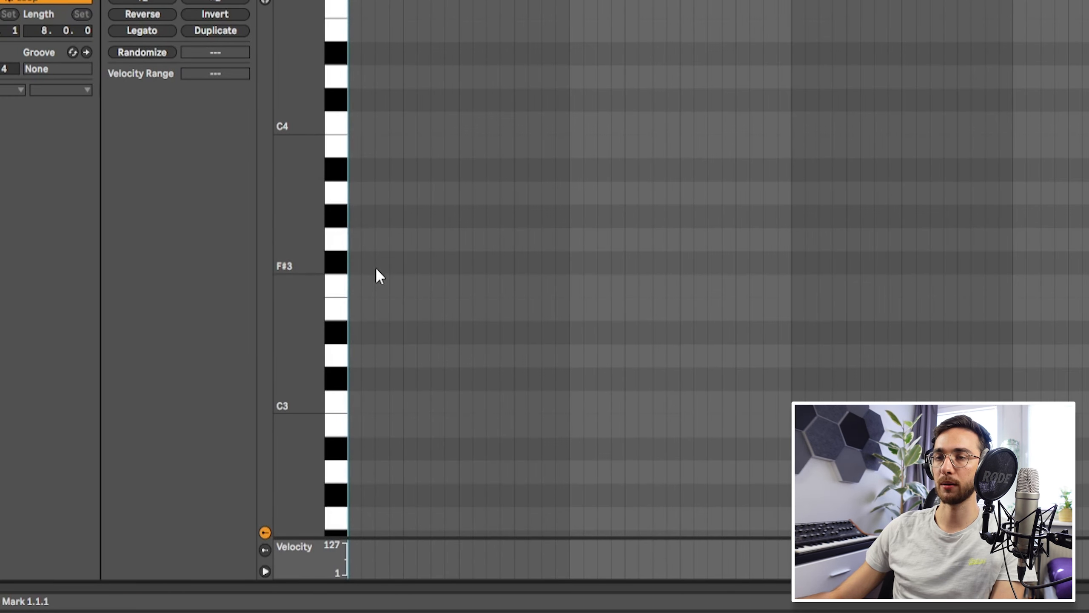
double_click(357, 216)
key(space)
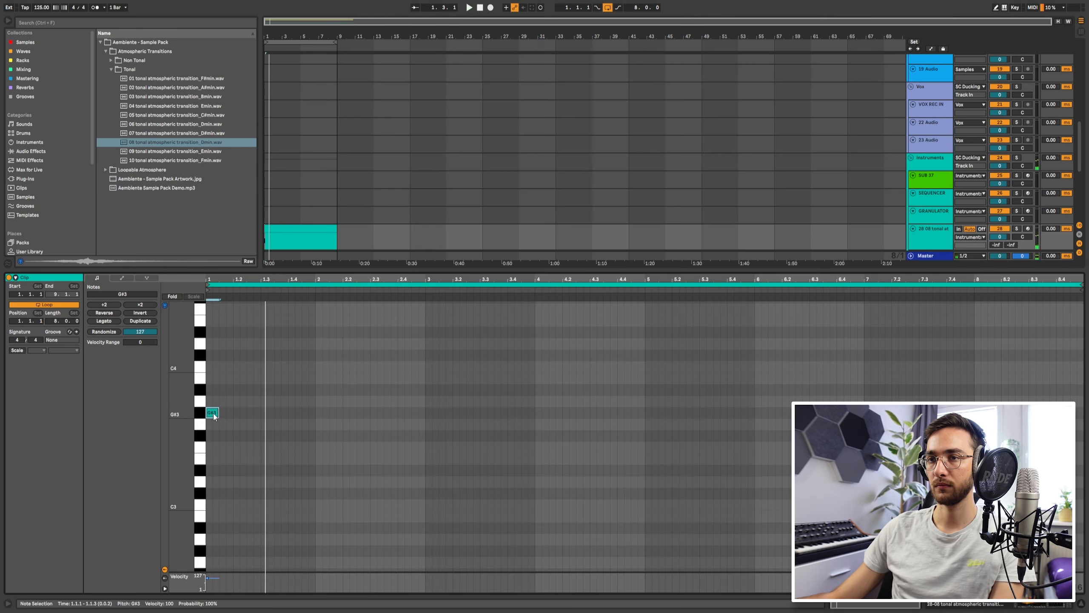
key(space)
drag(212, 414, 236, 436)
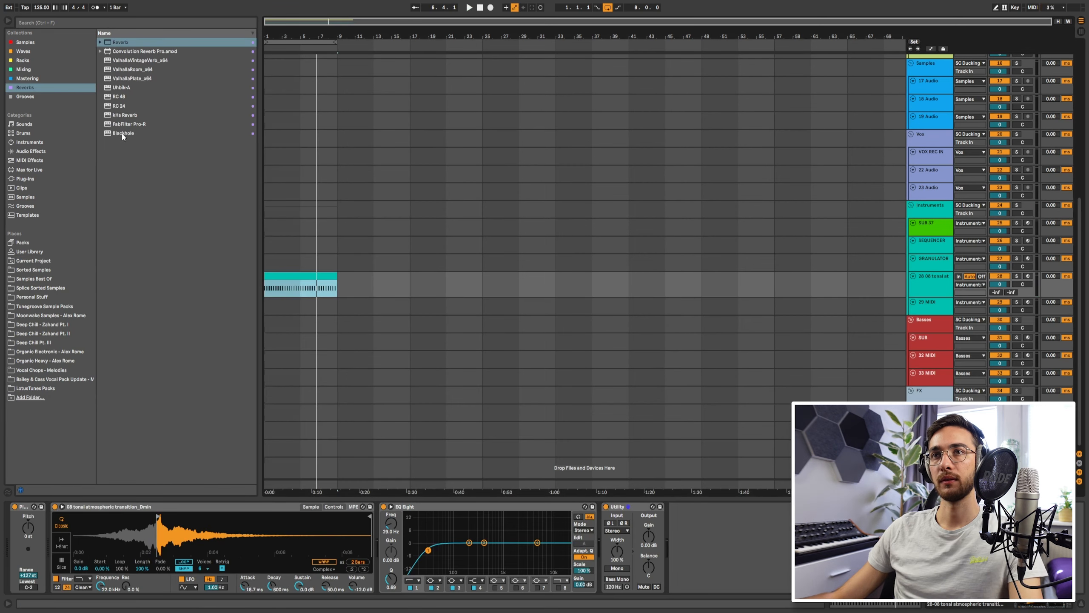
- Add the Blackhole reverb to the tonal atmosphere track and play the clip through it
click(122, 133)
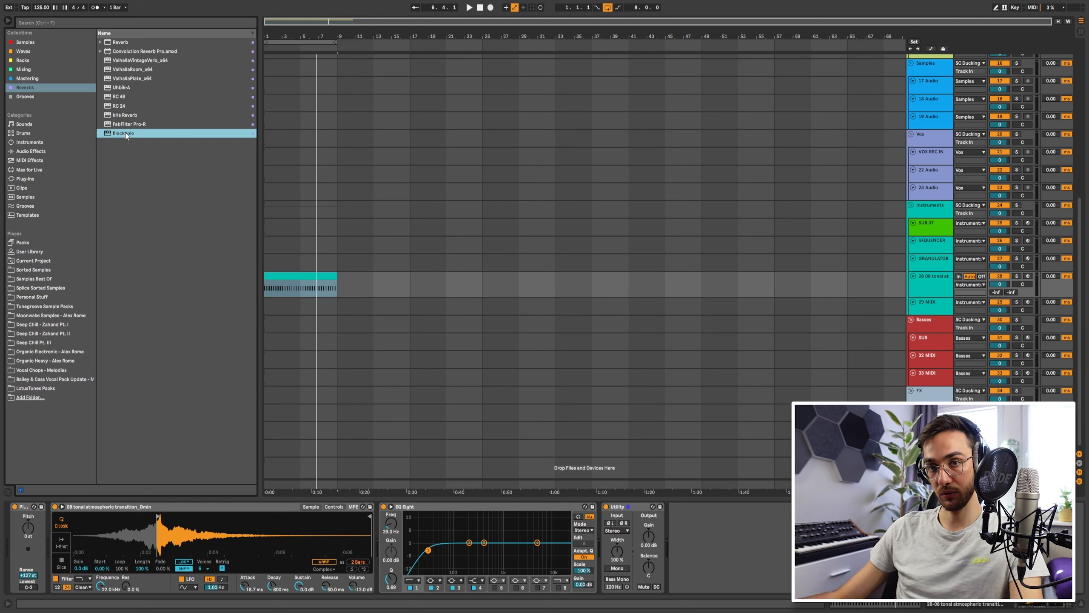
double_click(123, 133)
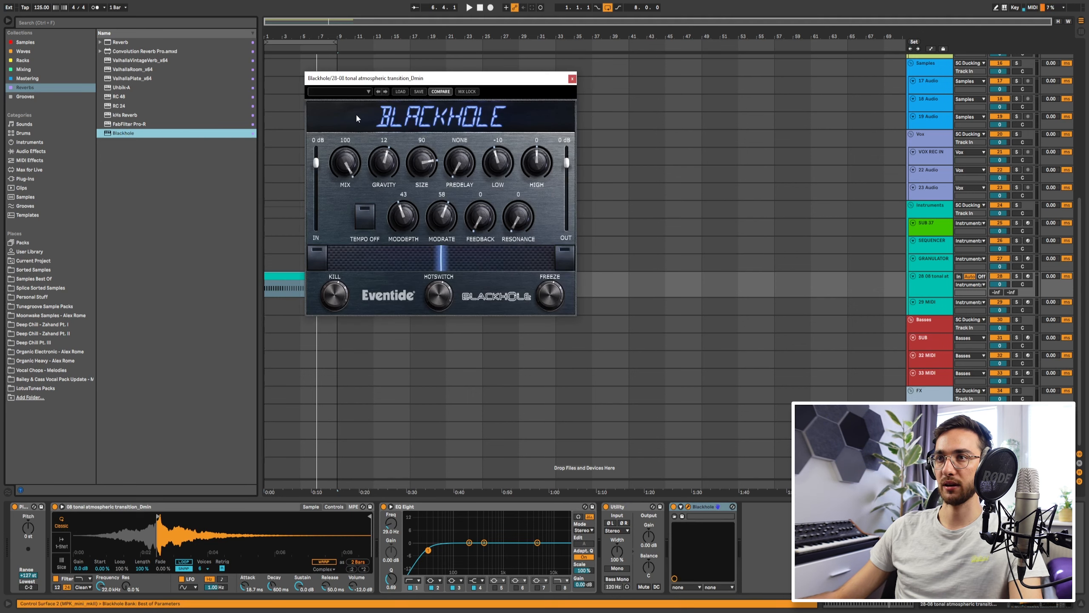
drag(345, 162, 344, 210)
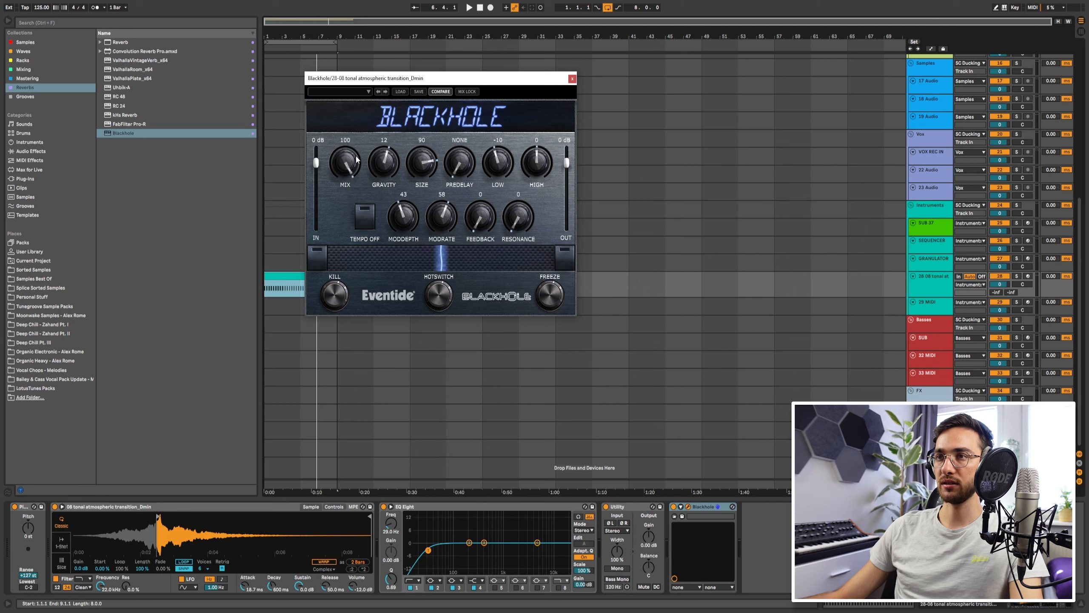
key(space)
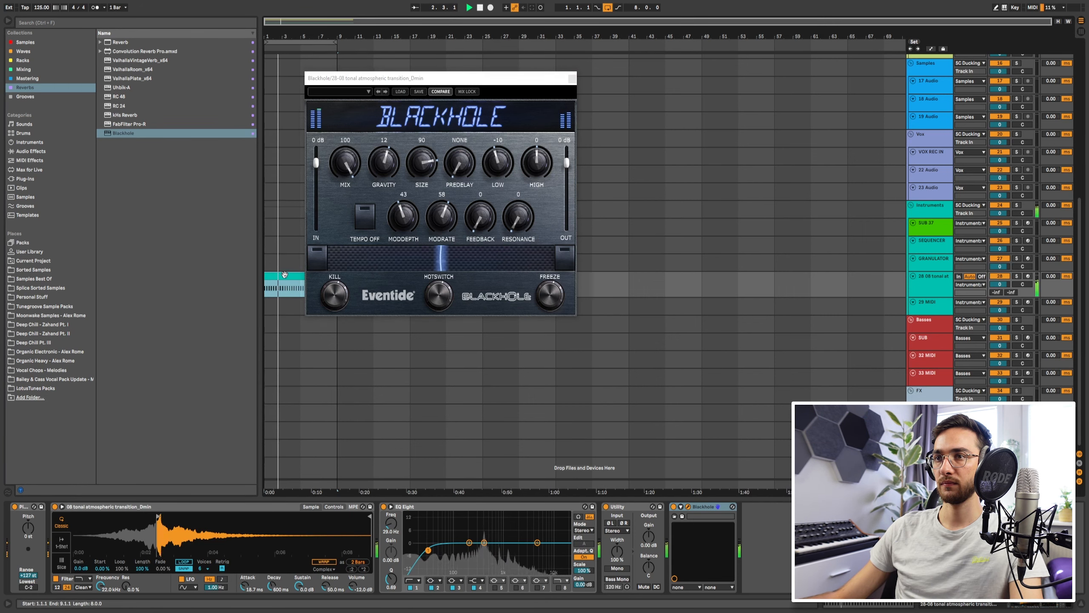
- Transpose the clip's second-bar notes to A3 and its third-bar notes to E3 while it plays
double_click(286, 276)
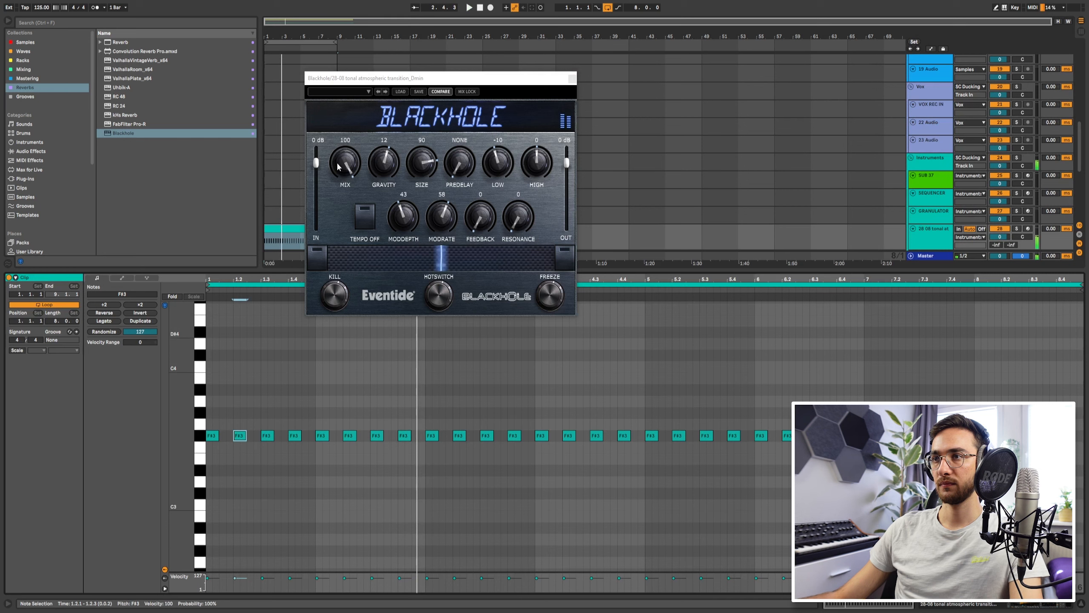
mouse_move(314, 422)
mouse_down()
mouse_move(414, 441)
mouse_move(533, 415)
mouse_up()
key(Up)
key(Up)
key(Up)
key(Down)
key(Down)
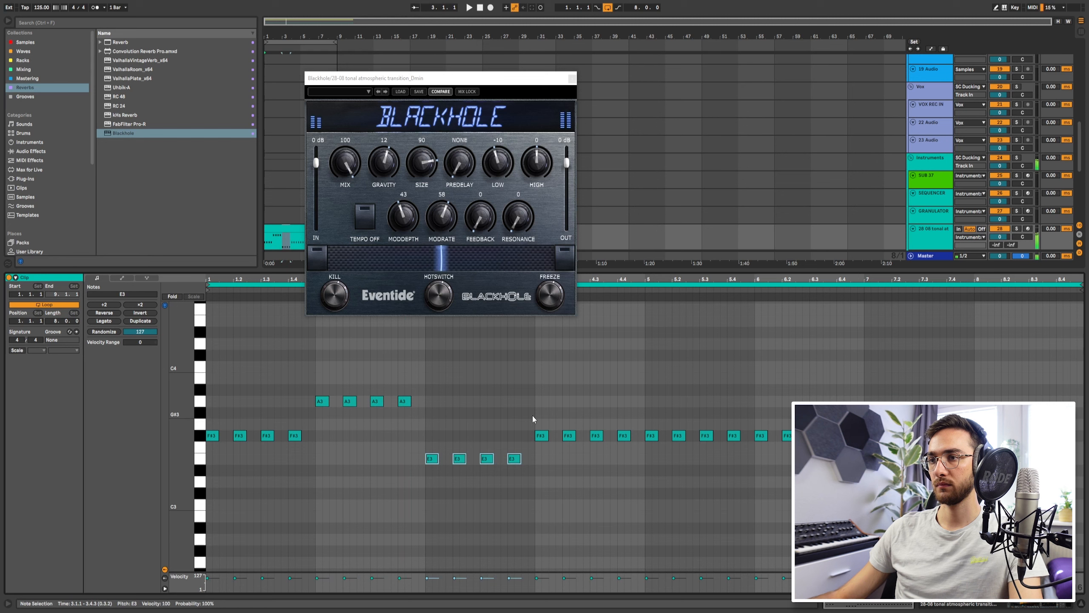
click(438, 367)
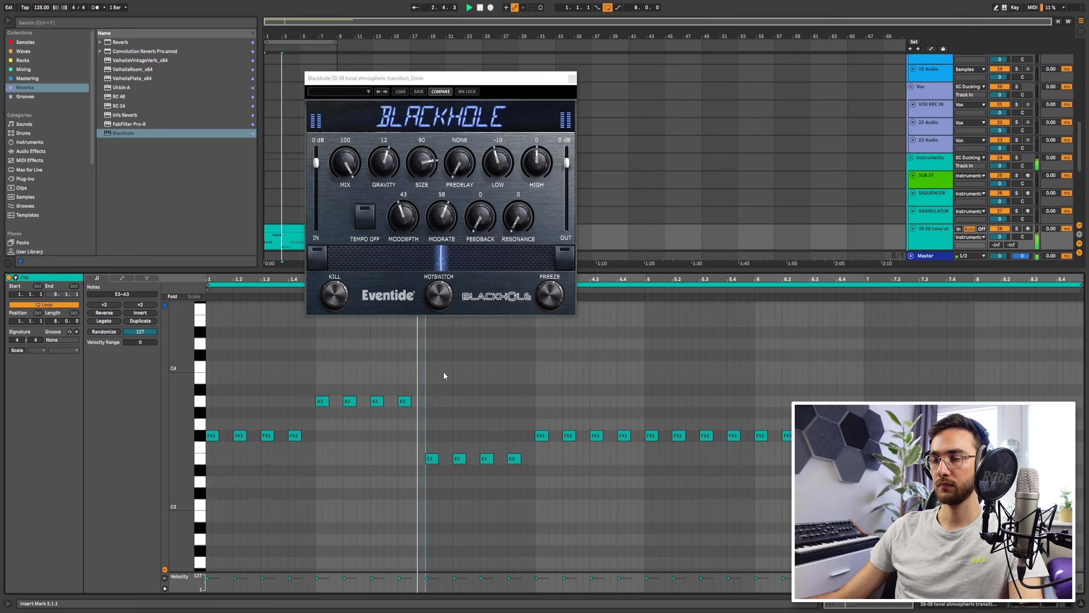
click(536, 450)
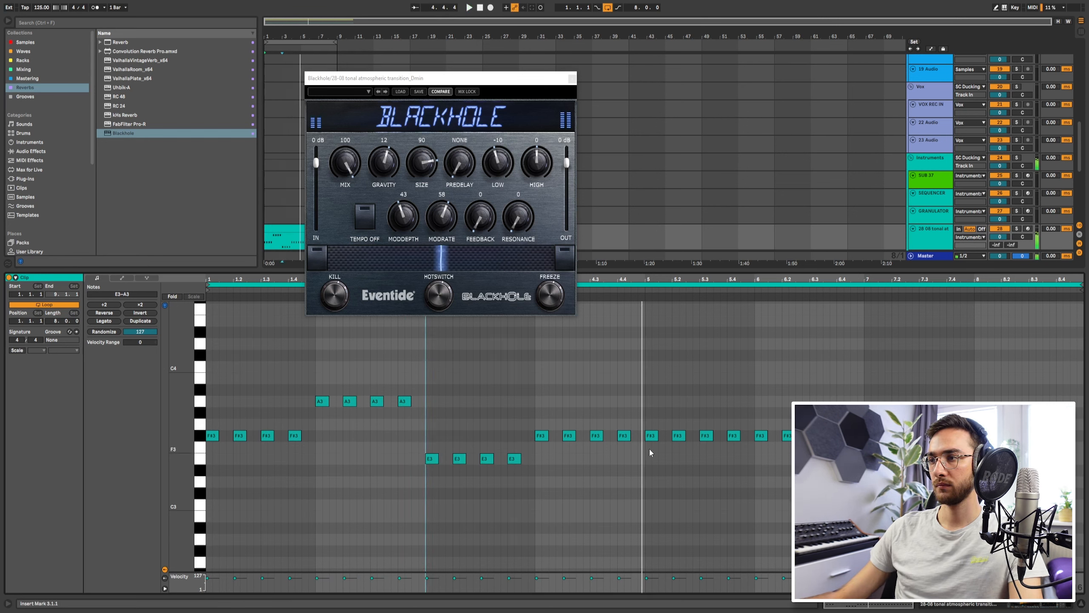
key(space)
- Delete the notes after the fourth bar and duplicate the four-bar pattern to fill the eight-bar clip
drag(645, 472, 211, 320)
key(ctrl+d)
key(Delete)
key(ctrl+a)
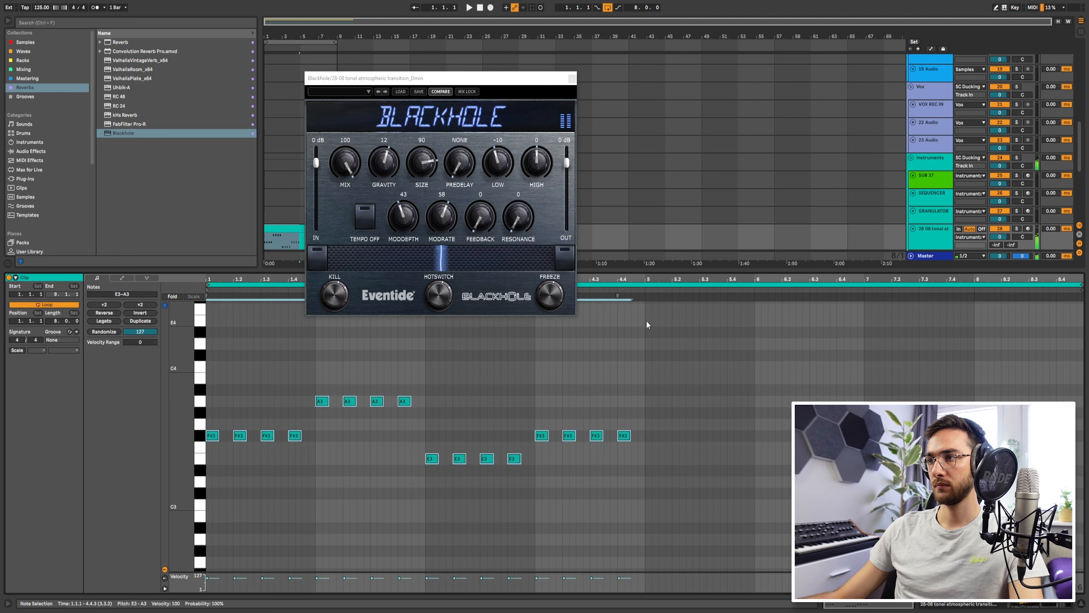
key(ctrl+d)
- Play the finished pattern with the Blackhole window hidden and the track's device chain shown
key(space)
key(shift+Tab)
key(ctrl+alt+p)
key(space)
click(299, 276)
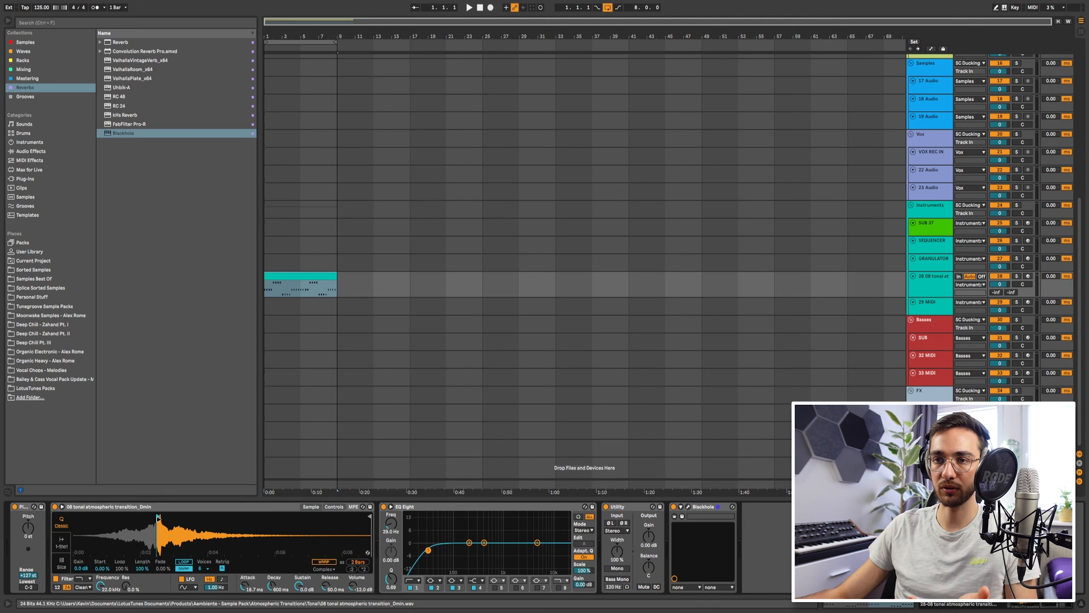
- Examine the Blackhole reverb's settings, close its window and select the tonal atmosphere clip
click(688, 508)
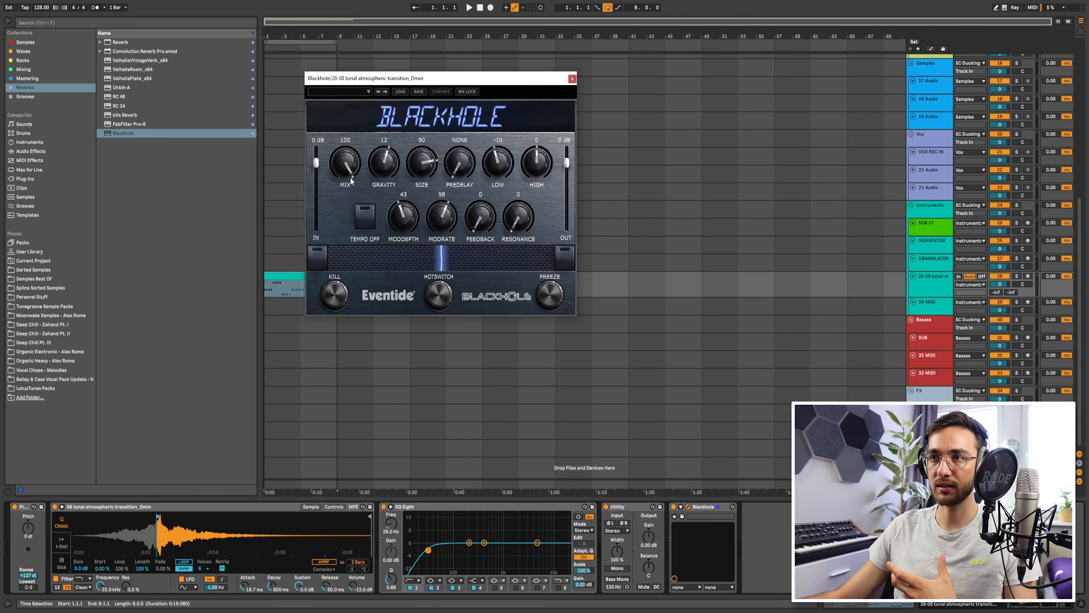
click(572, 79)
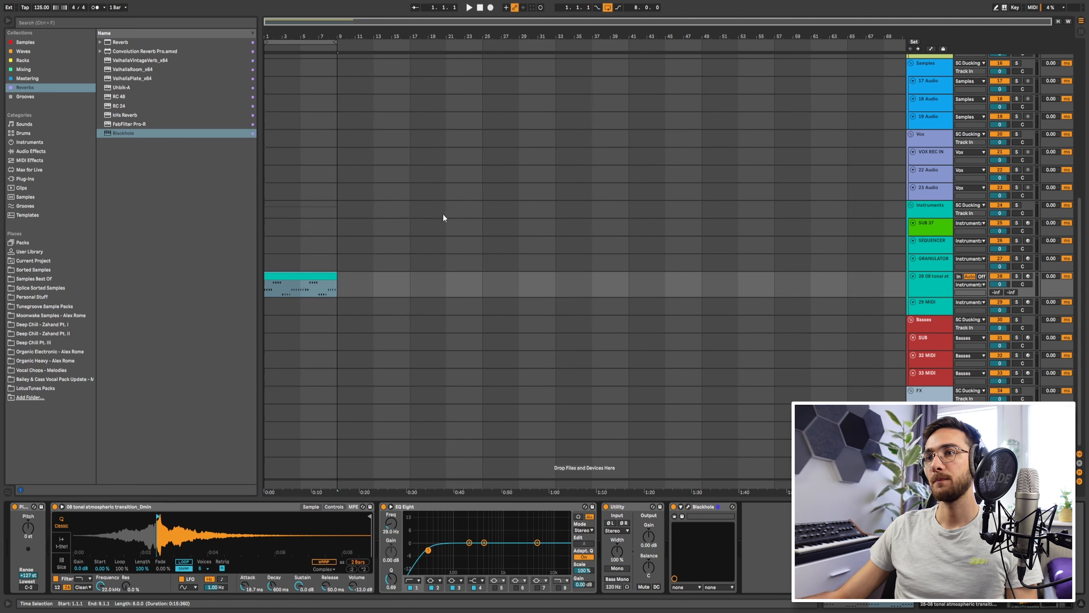
click(314, 275)
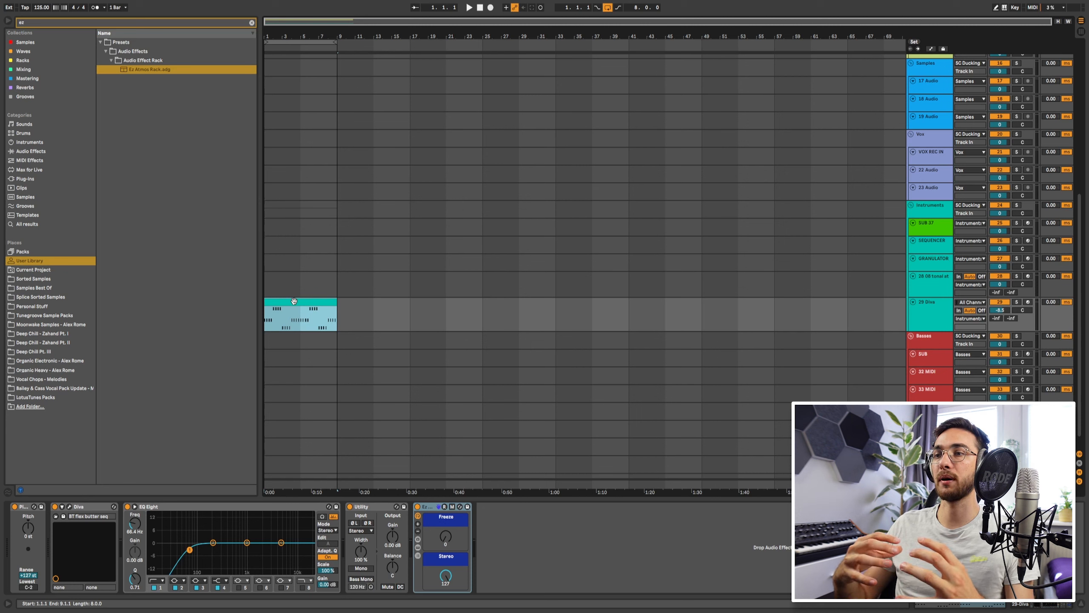
- Play the Diva clip and select the Ez Atmos Rack in that track's device chain
click(291, 302)
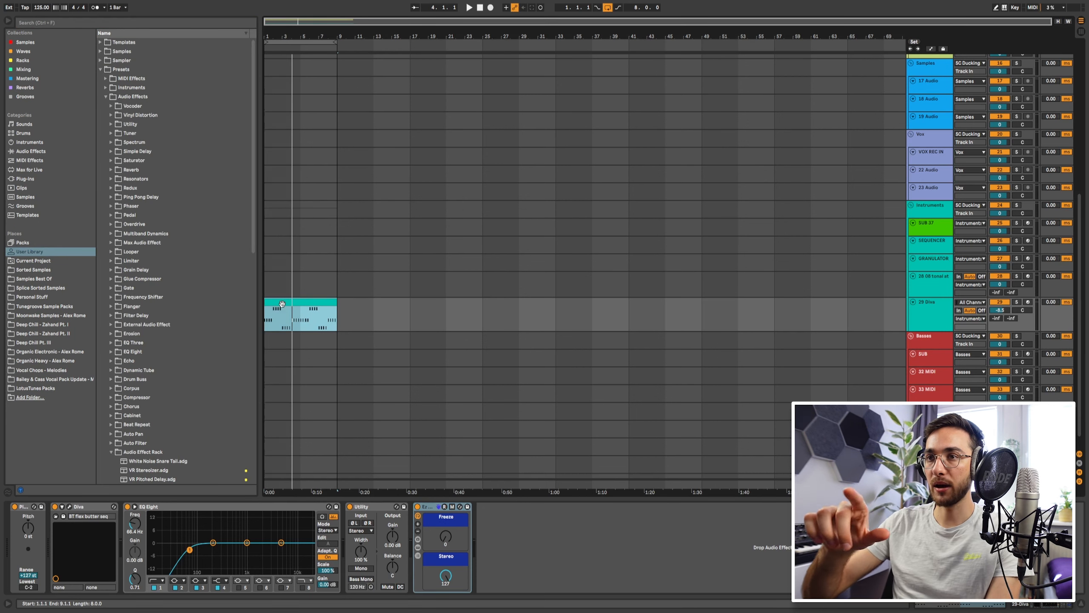
key(space)
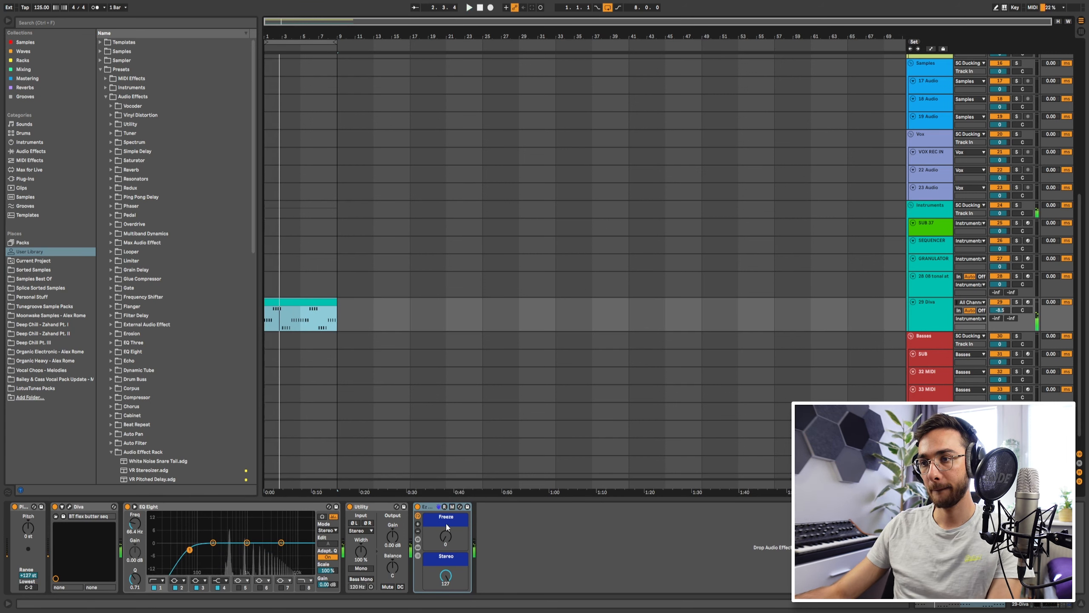
click(446, 540)
click(431, 511)
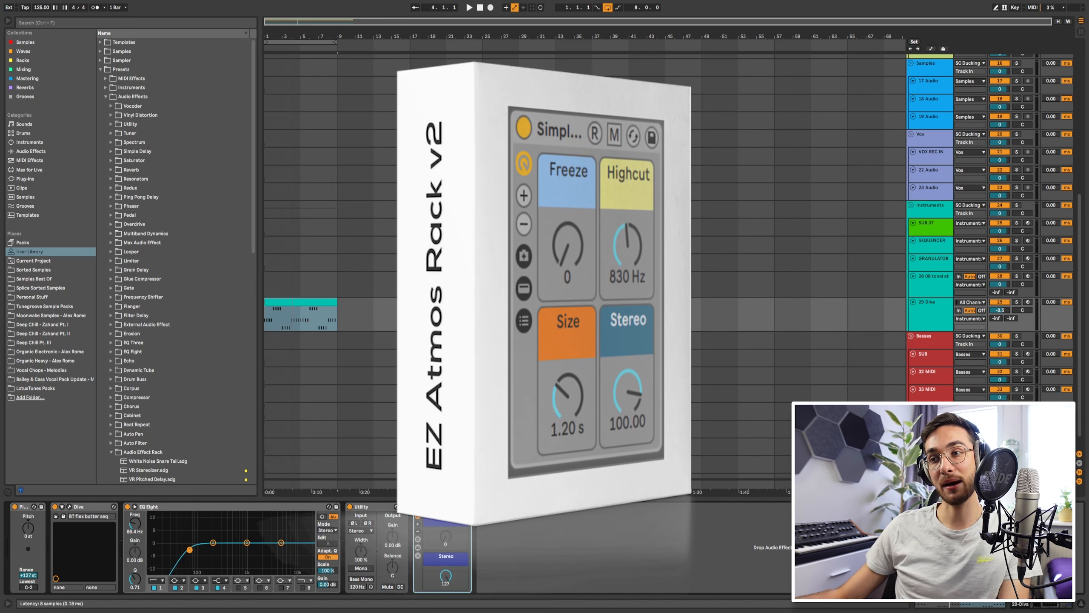
- Play the Diva clip while raising the Ez Atmos Rack's Freeze to 127
click(281, 303)
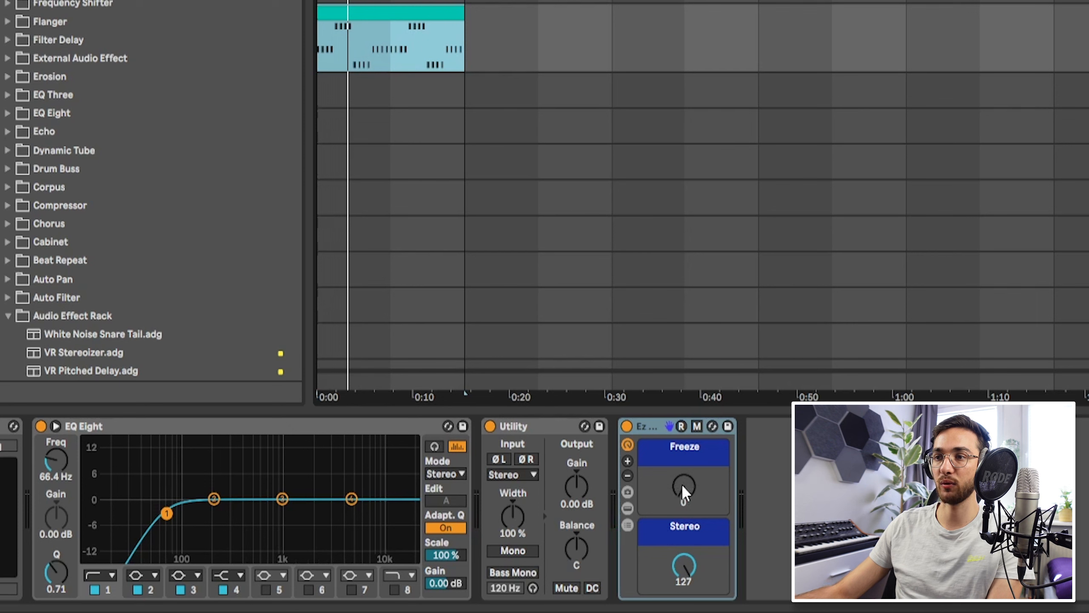
key(space)
drag(683, 486, 683, 397)
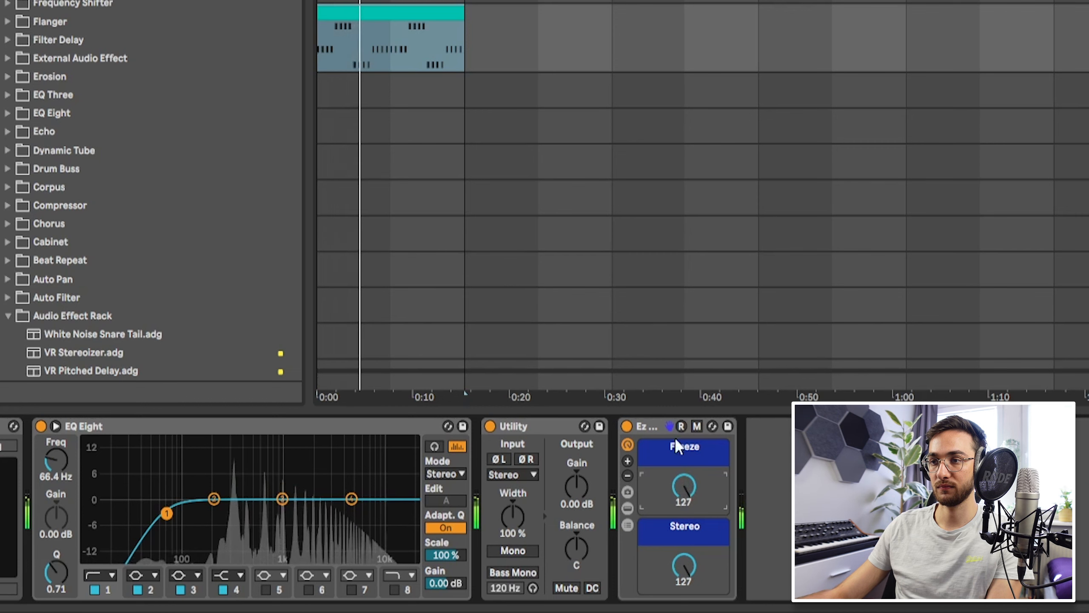
click(653, 426)
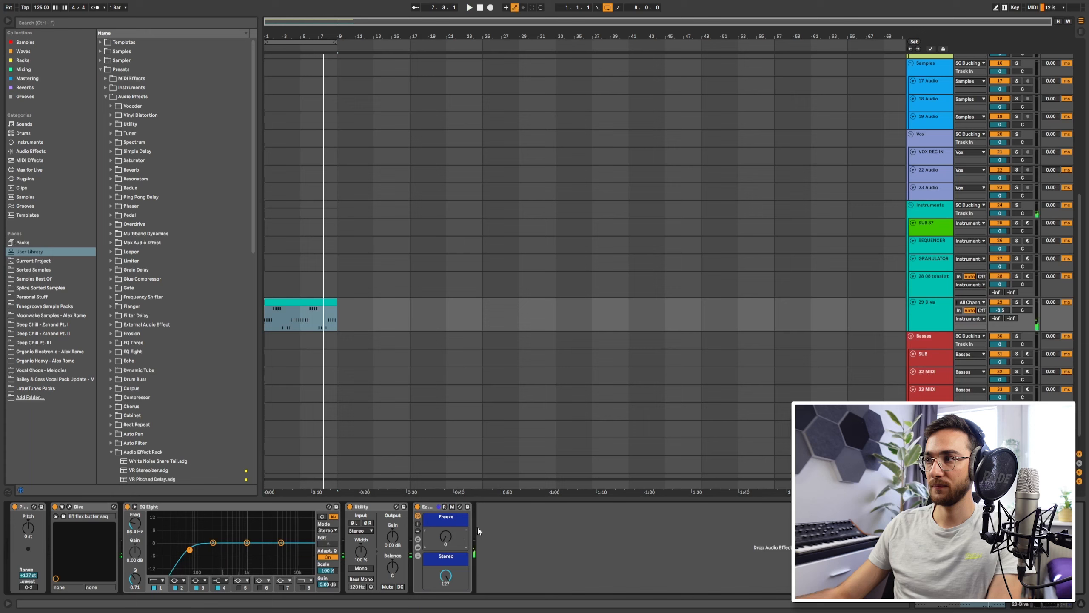
- Insert an audio track below the Diva track, unfold it and set its input to Resampling
click(934, 315)
key(ctrl+t)
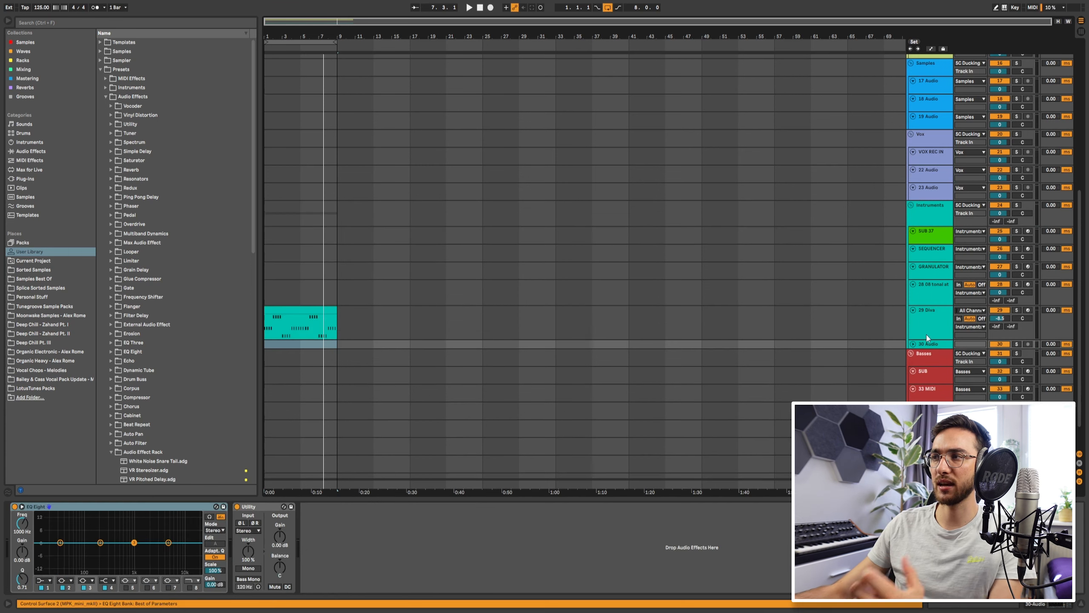
click(913, 344)
click(968, 344)
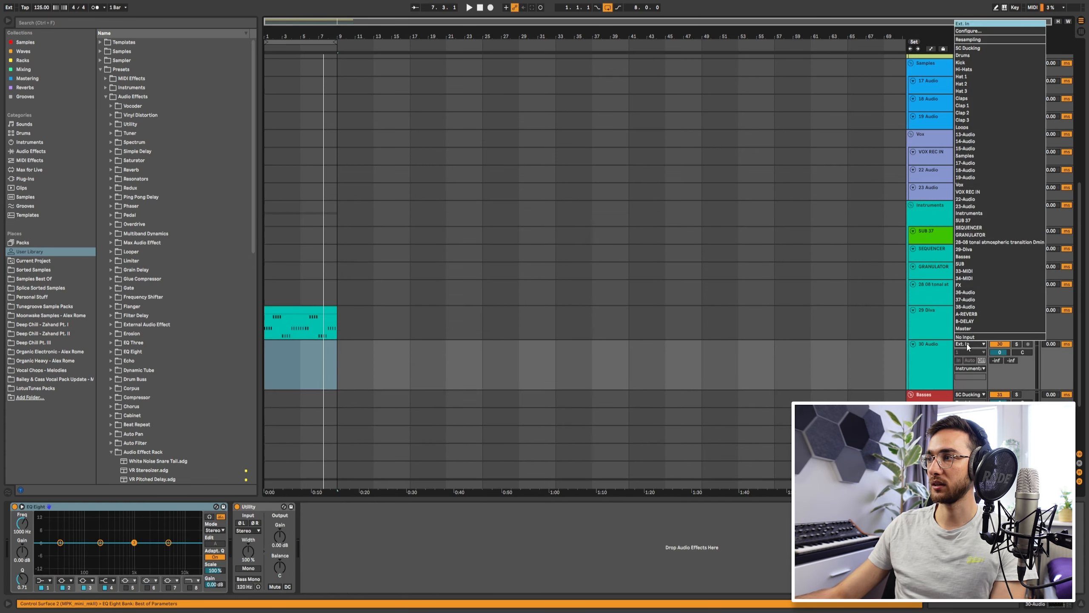
click(996, 40)
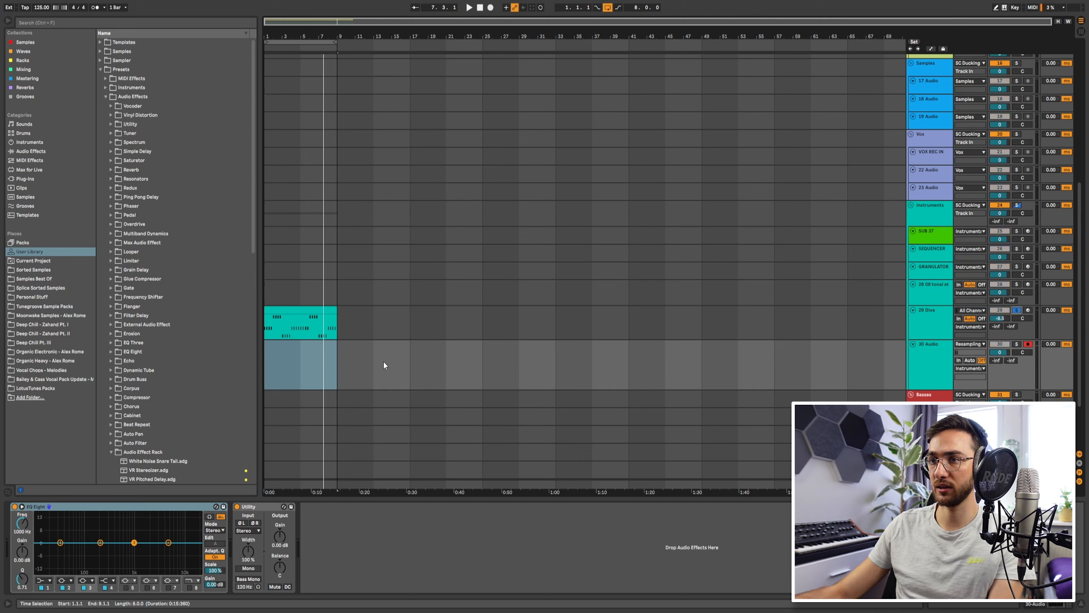
- Record the Diva track's output onto the resampling audio track
click(284, 311)
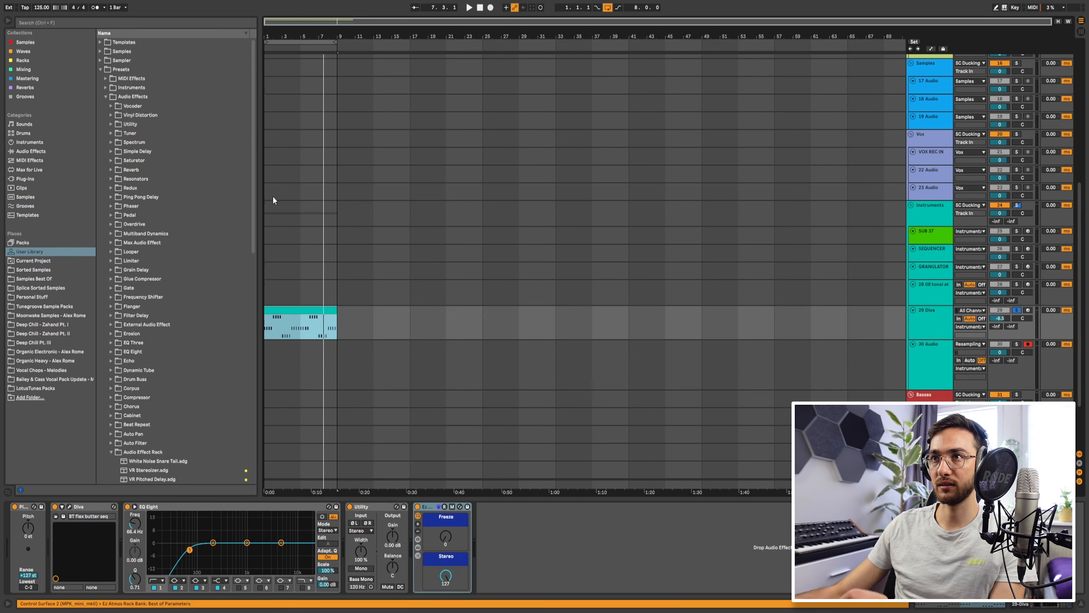
key(F9)
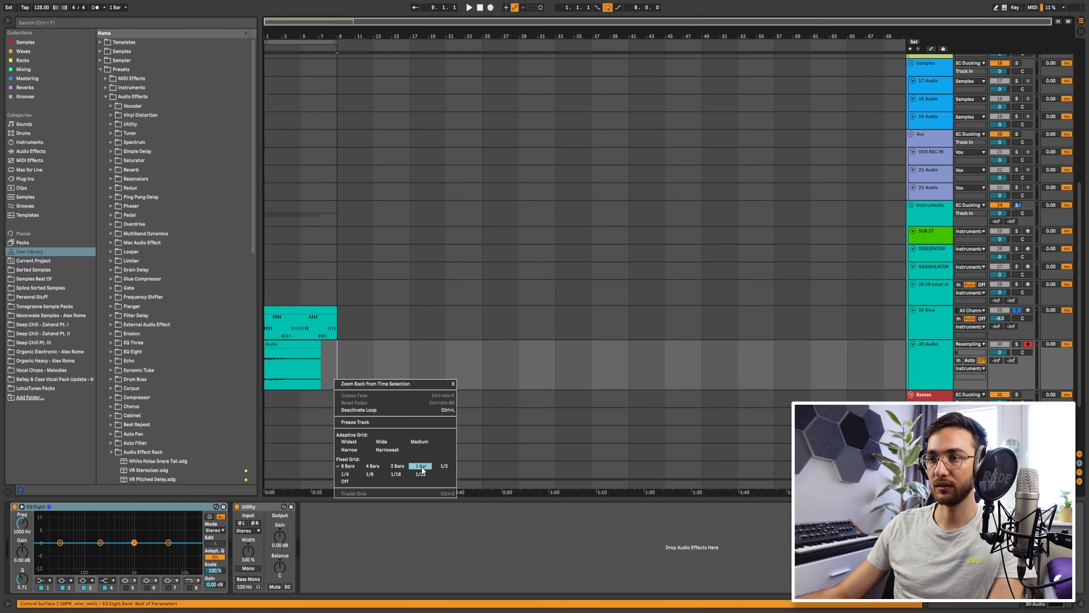
- Cut a one-bar slice from the recorded audio on a 1 Bar grid and duplicate it to fill all eight bars
click(419, 465)
key(ctrl+e)
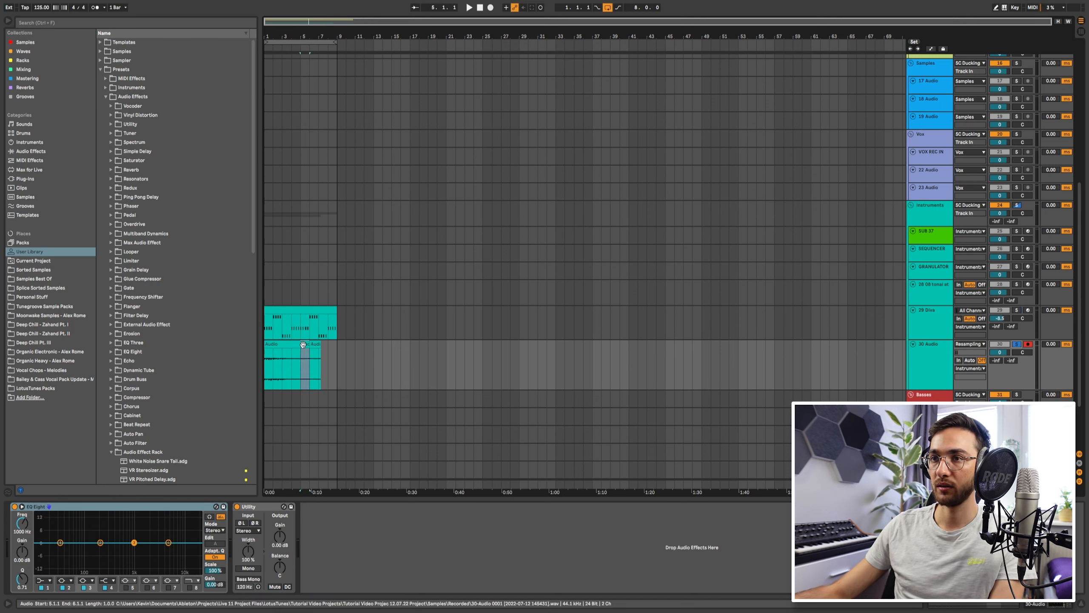
click(268, 352)
key(ctrl+d)
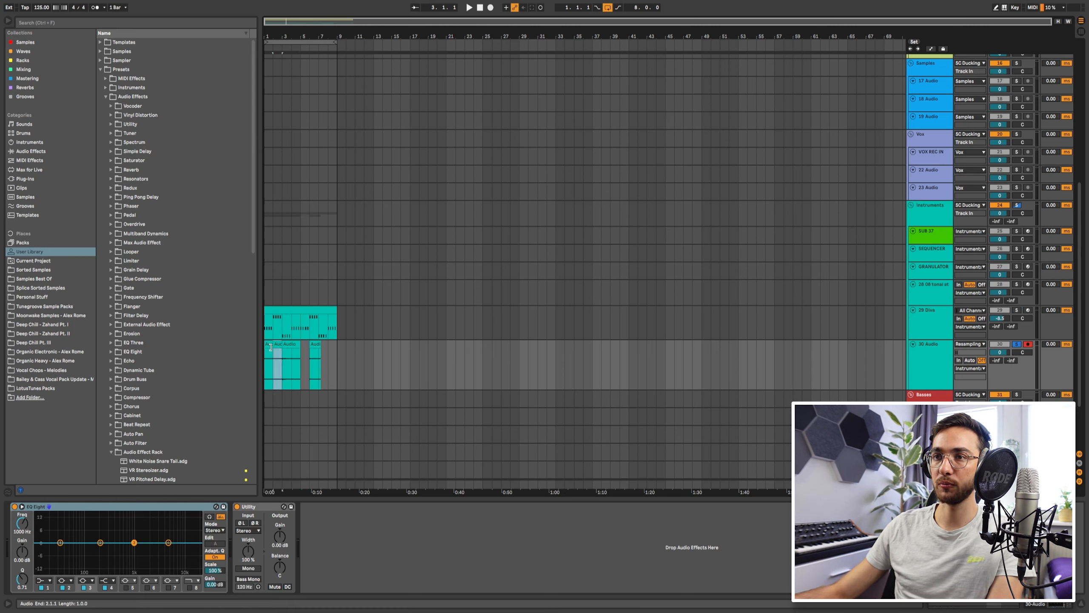
click(271, 344)
shift+click(333, 343)
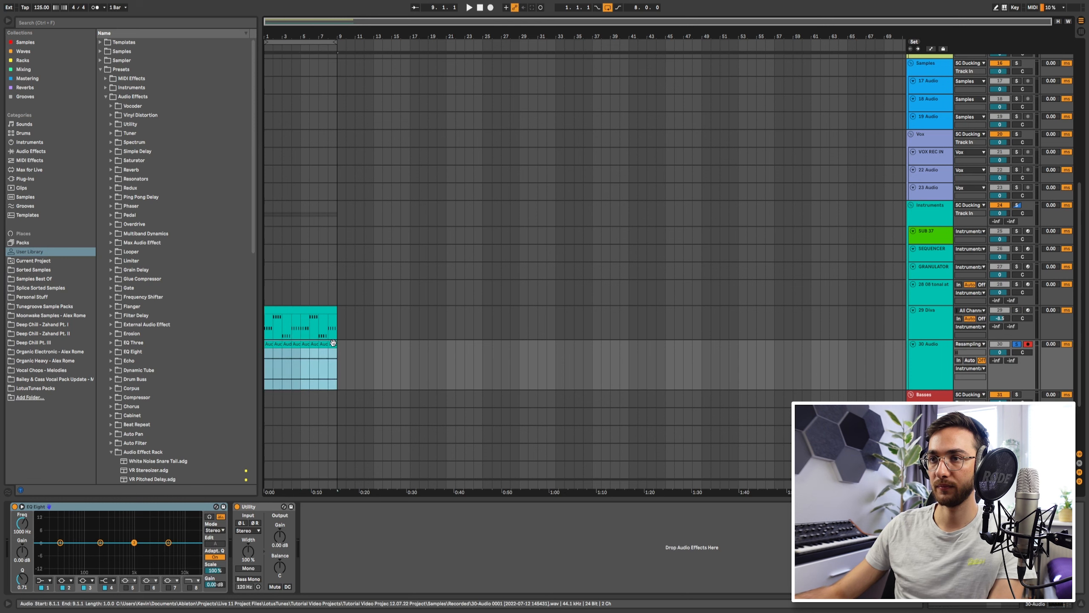
- Play the duplicated audio slices and crossfade the joins at bars 2 and 3 on the resampling track
key(ctrl+l)
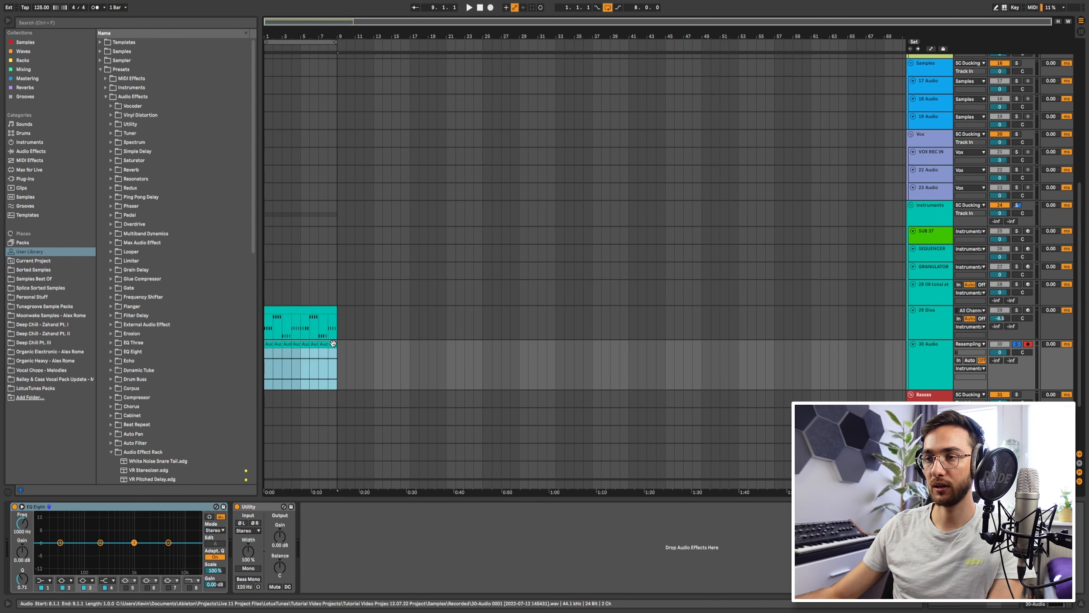
key(space)
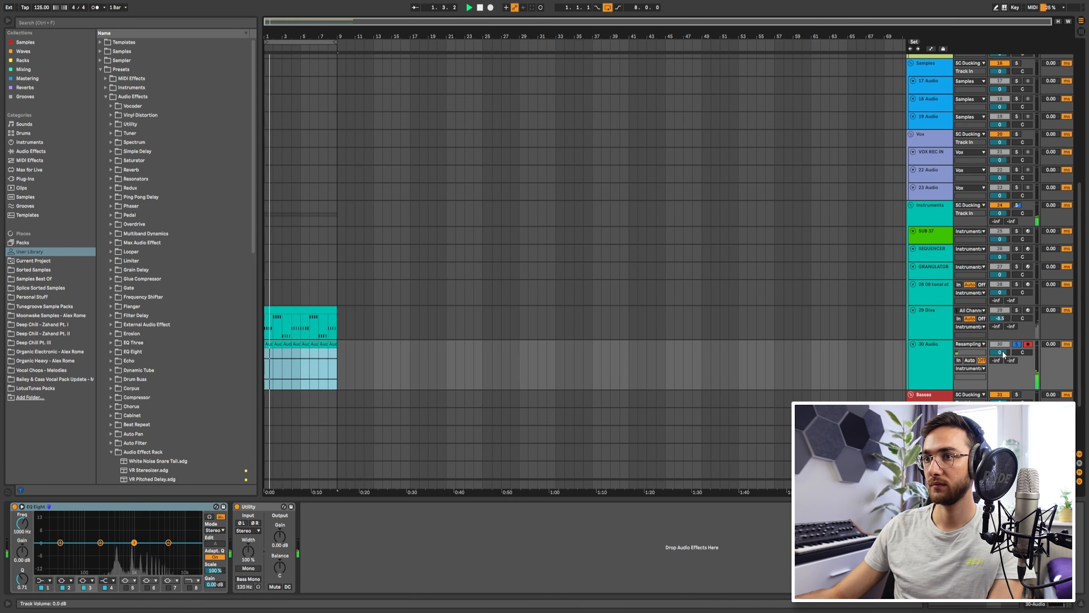
click(271, 363)
drag(289, 37, 292, 107)
click(314, 363)
key(space)
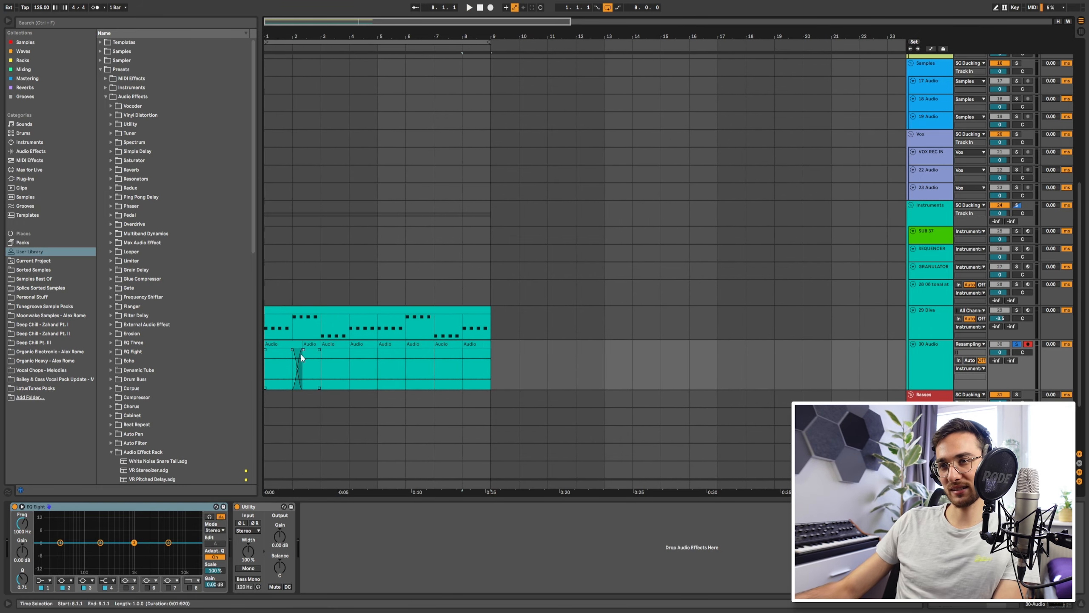
click(326, 351)
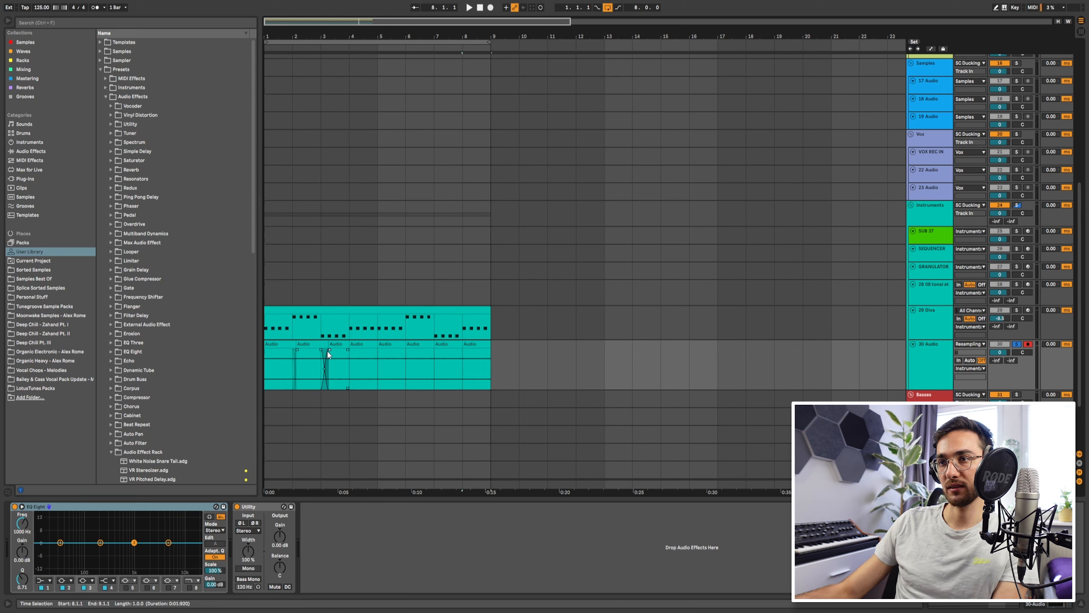
- Duplicate the crossfaded slice through the remaining bars, clear the excess past bar 9 and play from the first slice
shift+click(279, 345)
key(ctrl+d)
key(ctrl+d)
click(505, 345)
key(Delete)
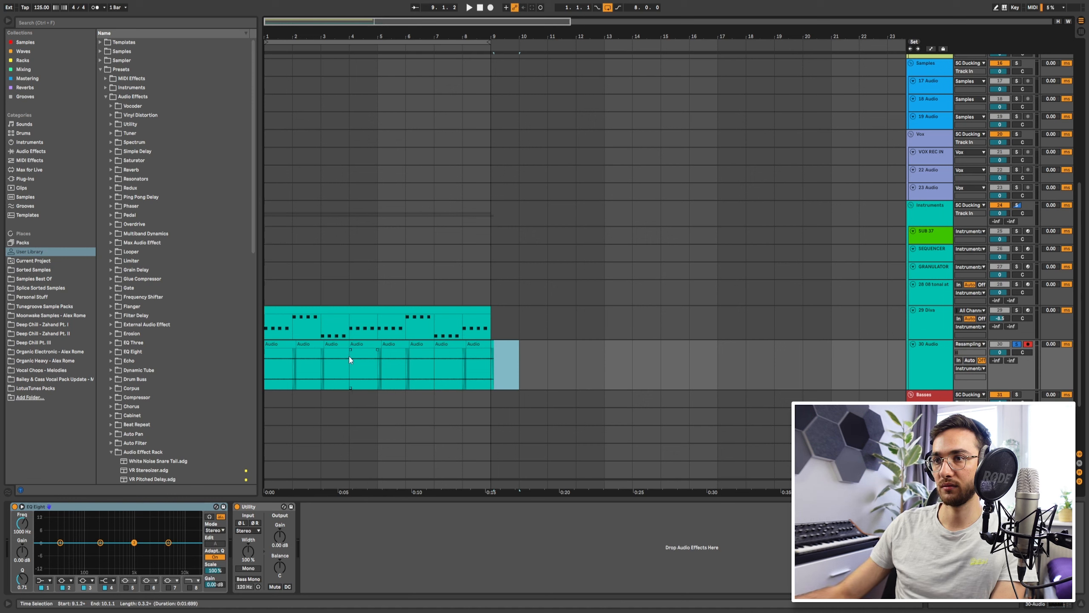
click(282, 345)
key(space)
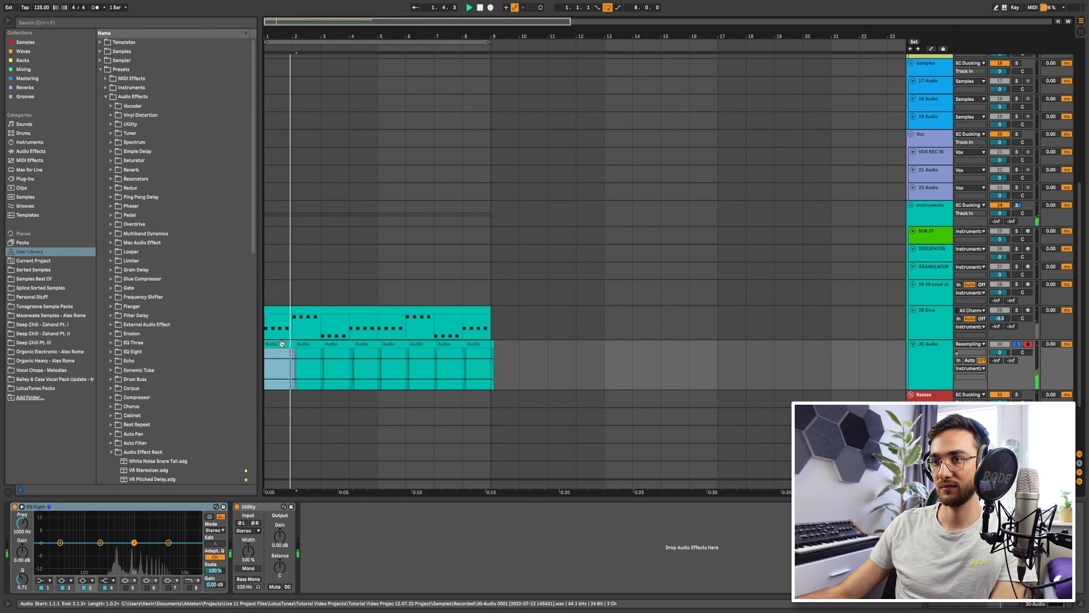
- Add the Blackhole reverb before Utility on the resampled audio track and raise Utility's gain to 6.88 dB
click(24, 87)
double_click(123, 133)
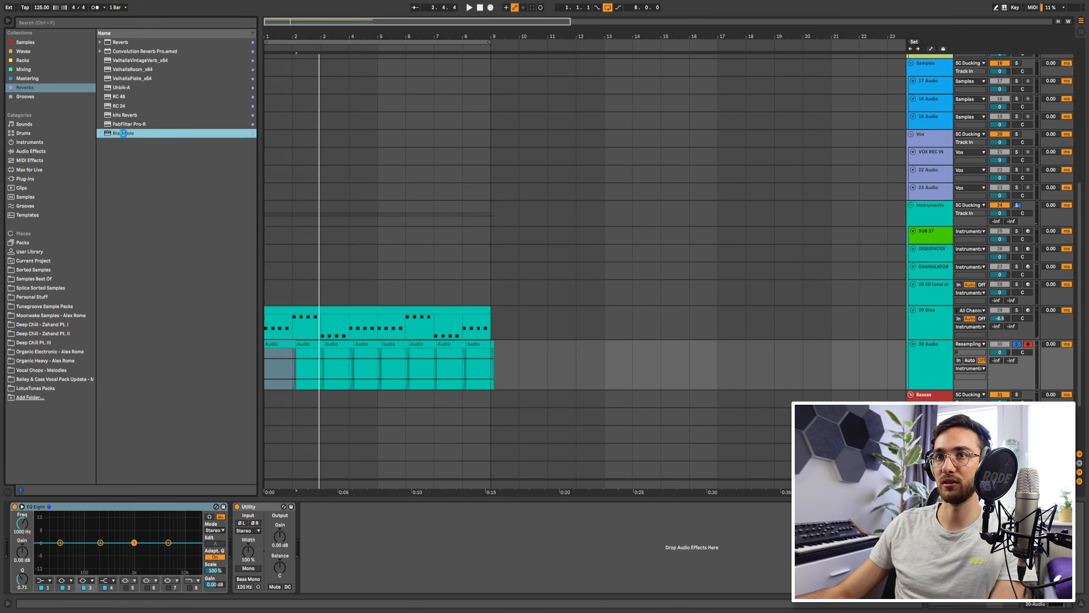
key(space)
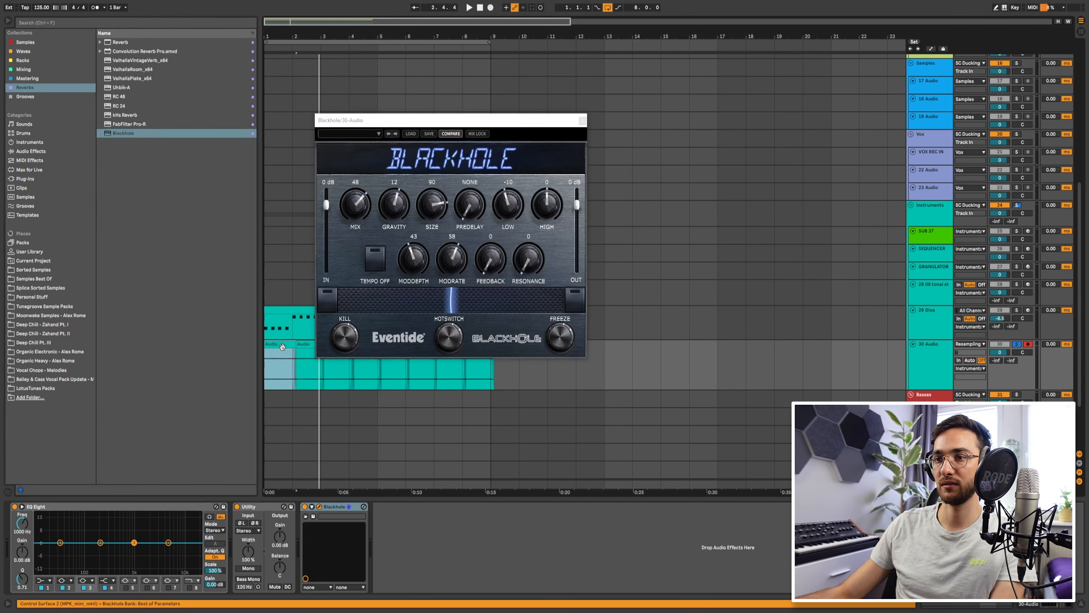
click(581, 120)
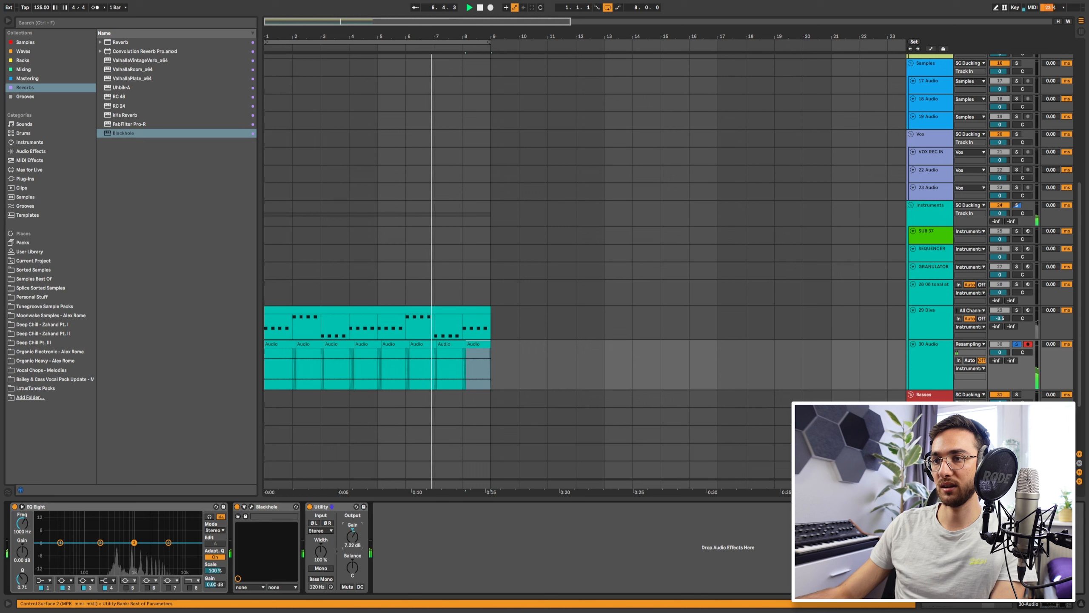
drag(355, 541, 355, 526)
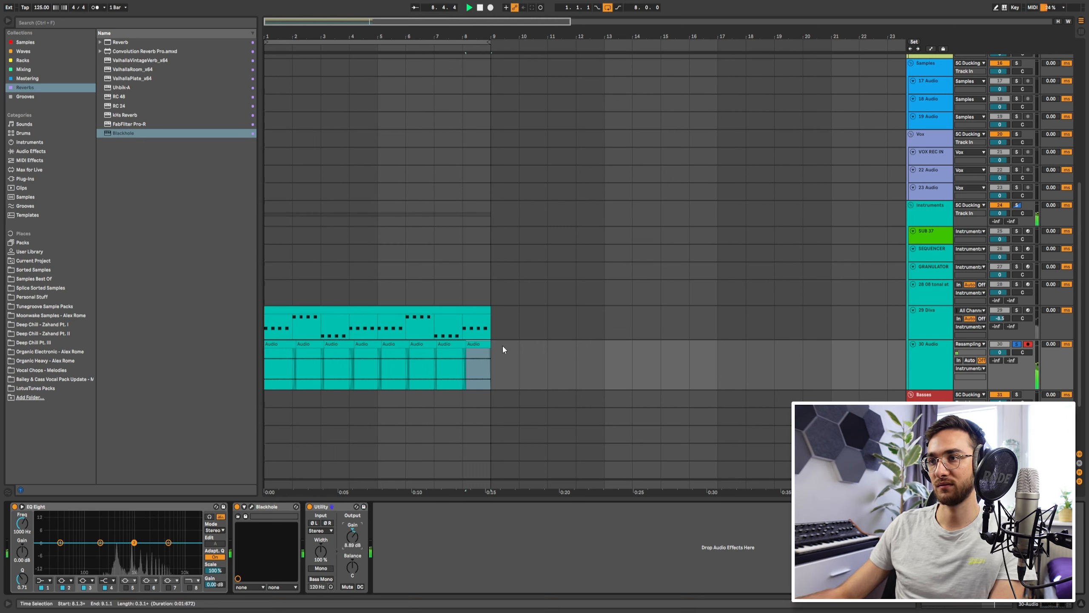
- Solo the Diva track alongside the resampled audio, lower its volume and show its device chain
click(1017, 310)
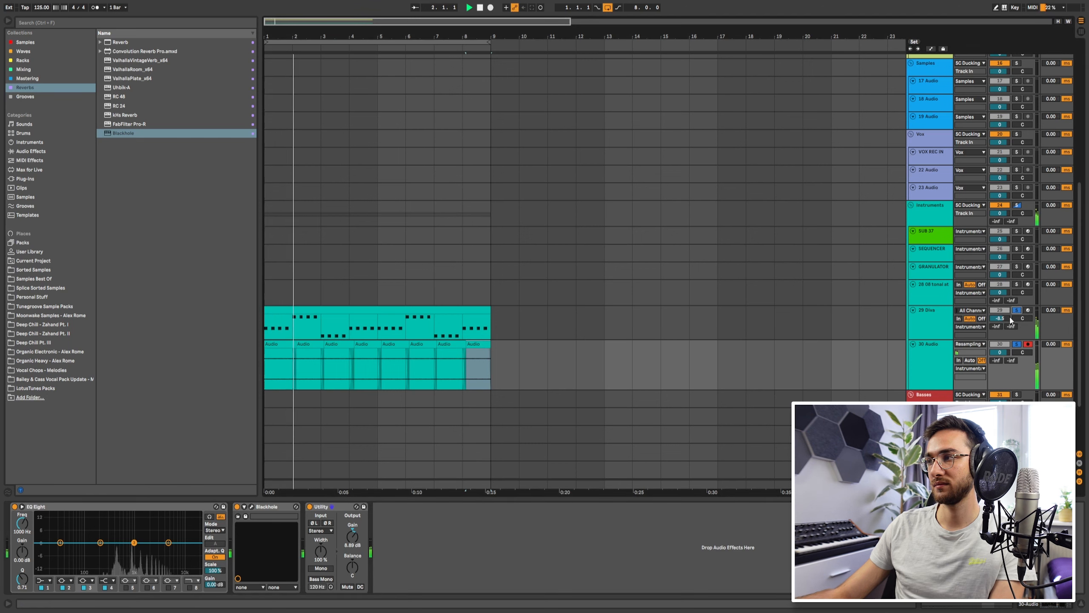
click(917, 327)
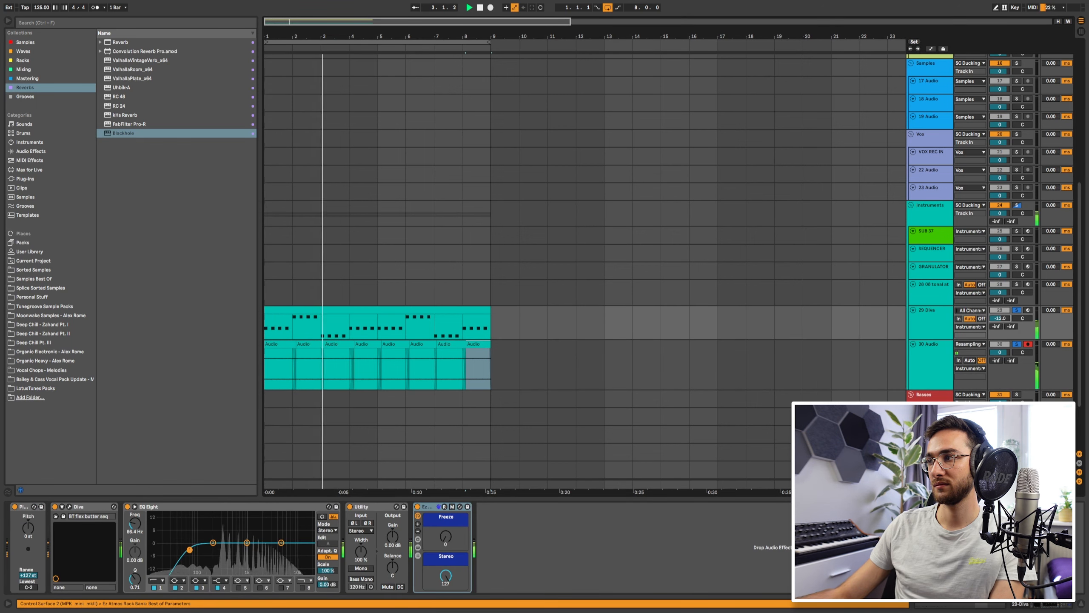